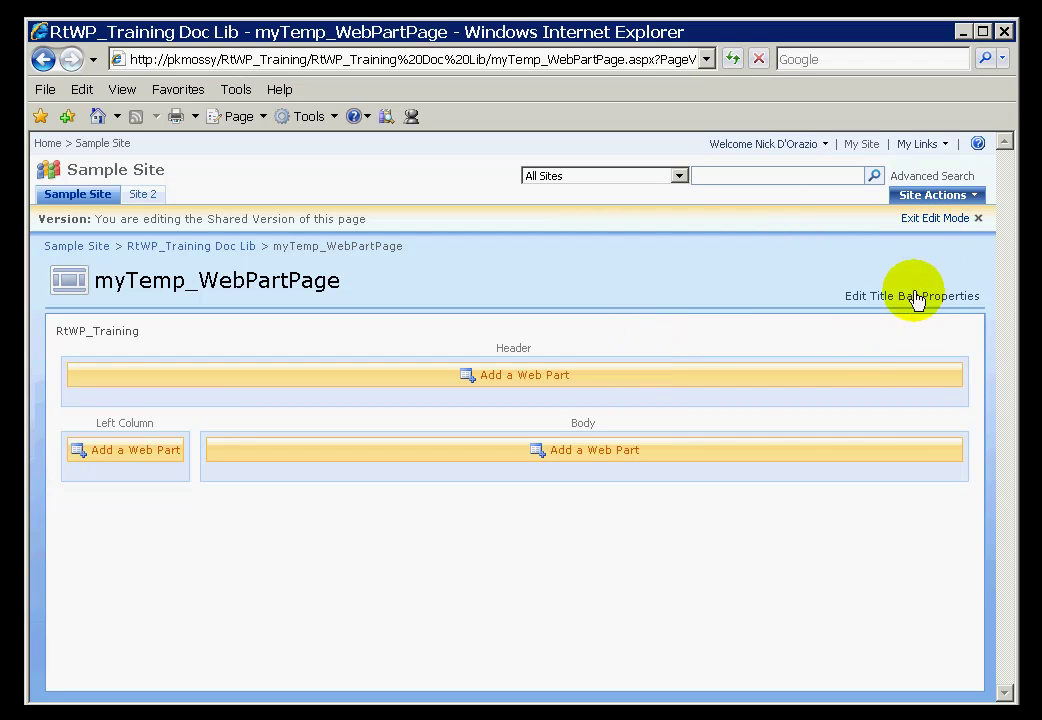
Add the RtTimeSeries web part from the RtWebParts group to the page's Body zone
click(567, 455)
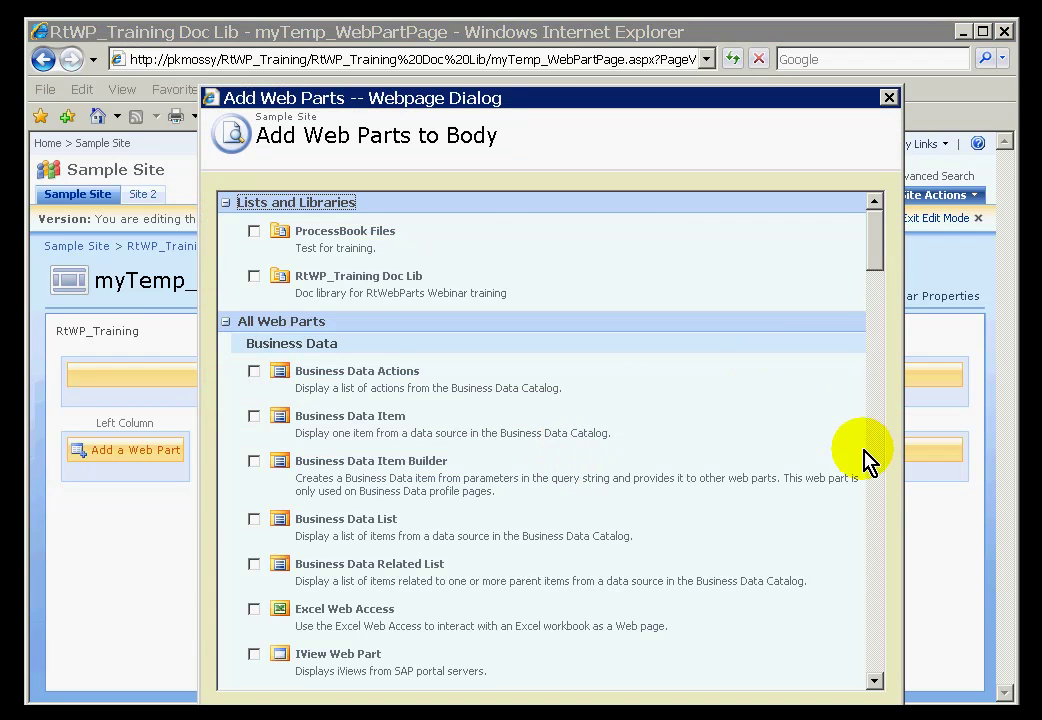
click(876, 495)
click(870, 530)
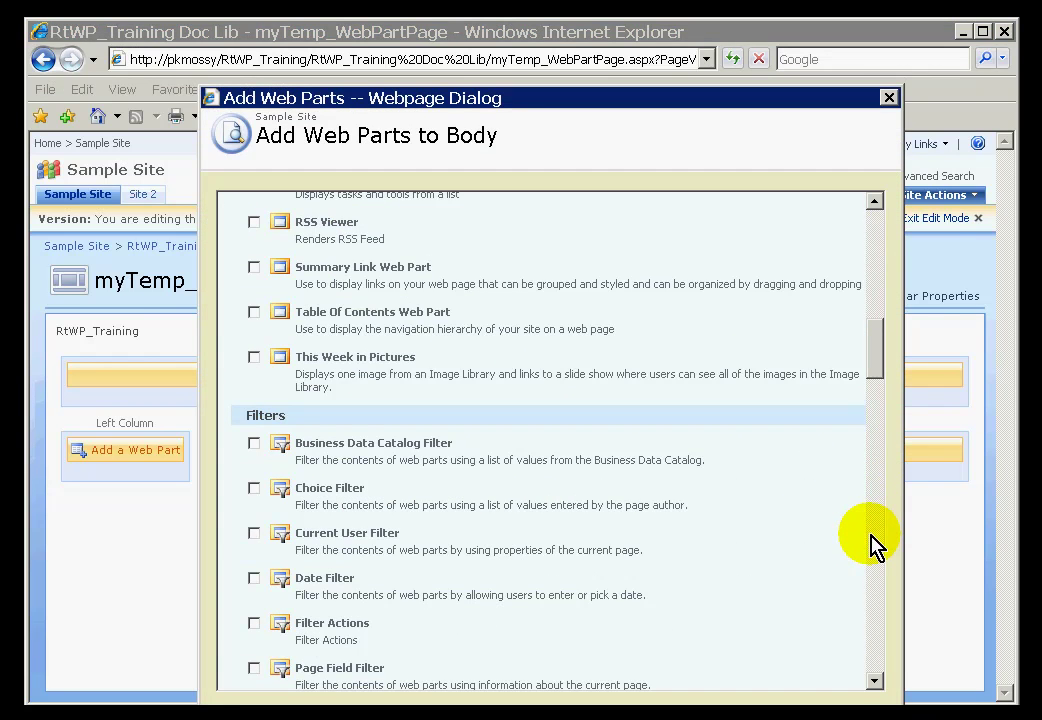
click(877, 560)
click(877, 592)
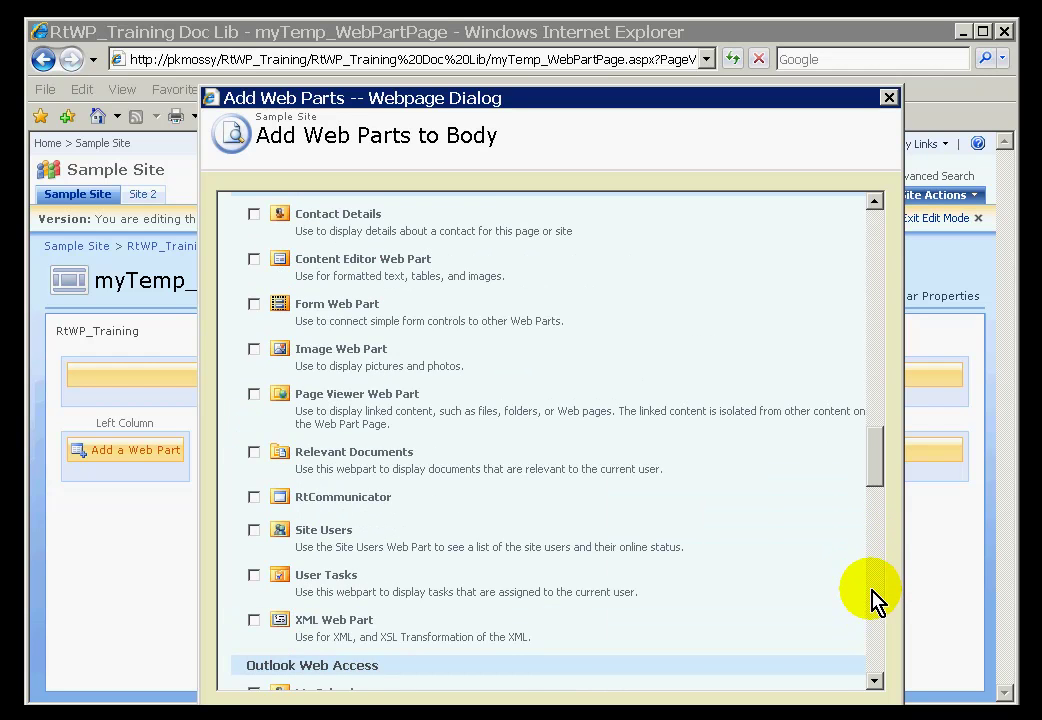
click(874, 602)
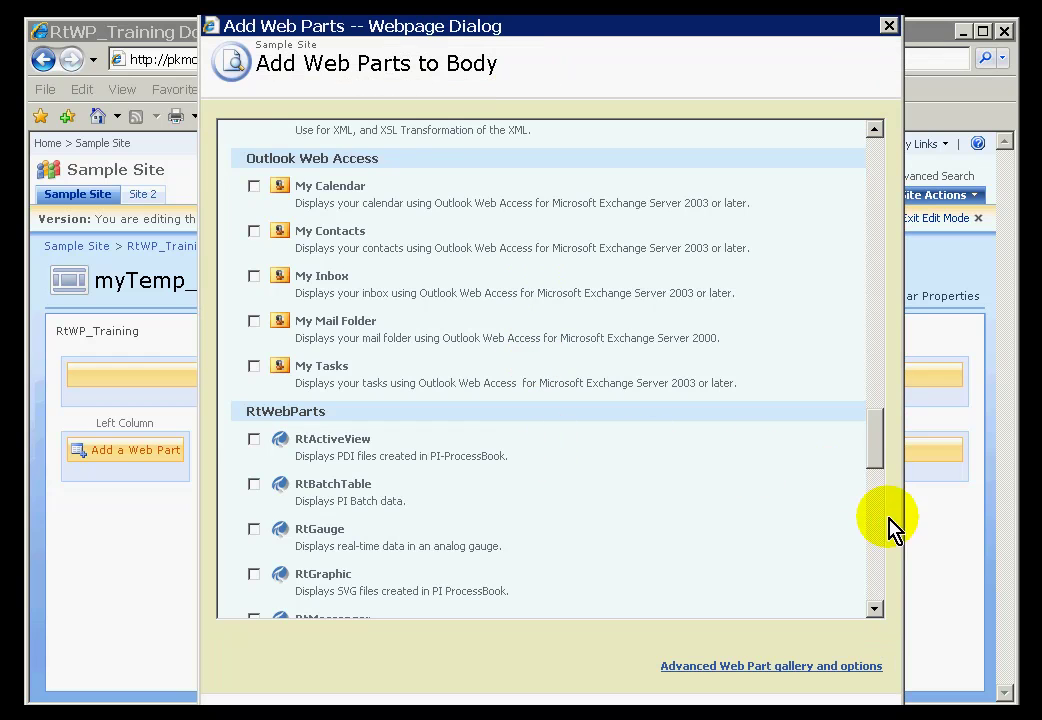
click(880, 540)
click(256, 320)
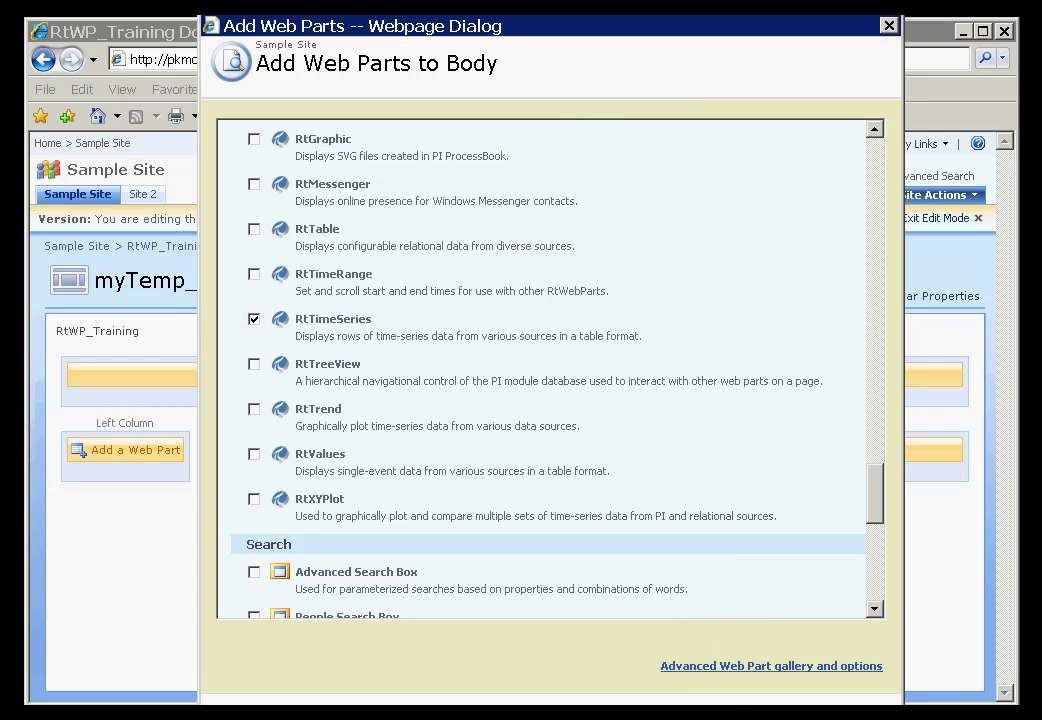
click(740, 717)
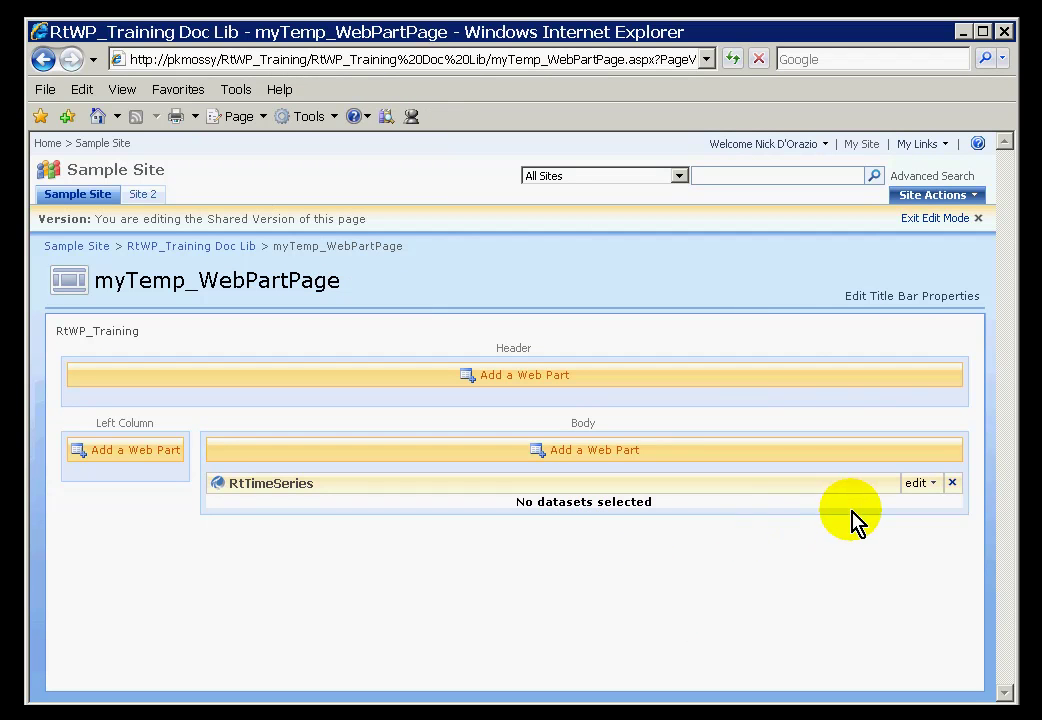
Open the RtTimeSeries web part for modification and add the tags sinusoid and cdt158 to its selected data
click(918, 484)
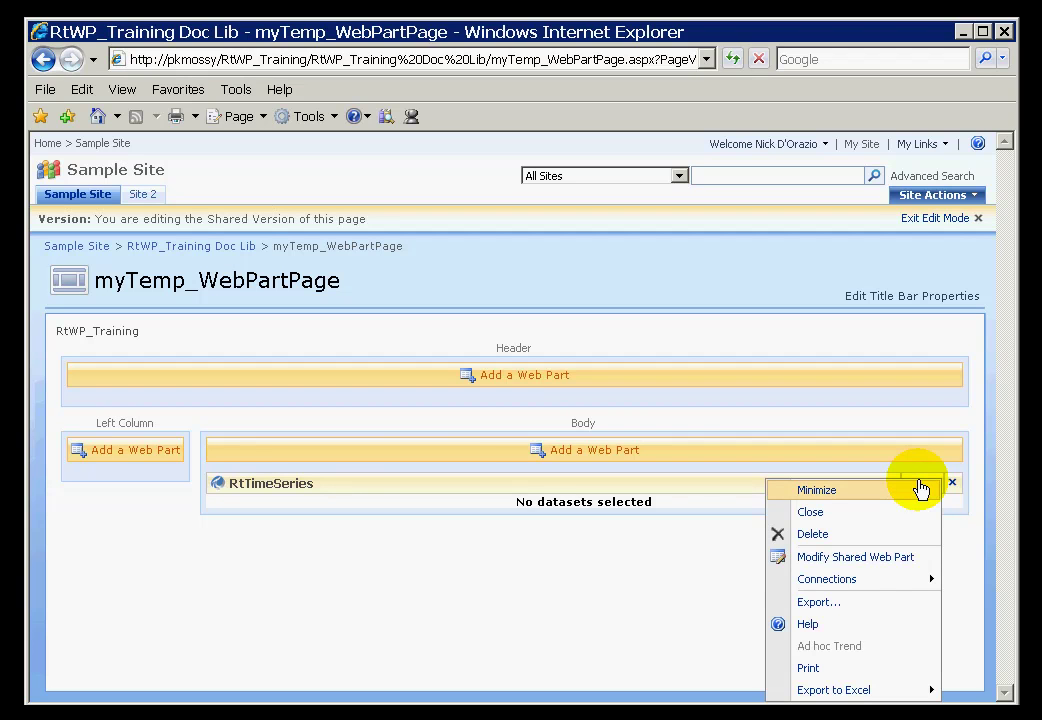
click(841, 563)
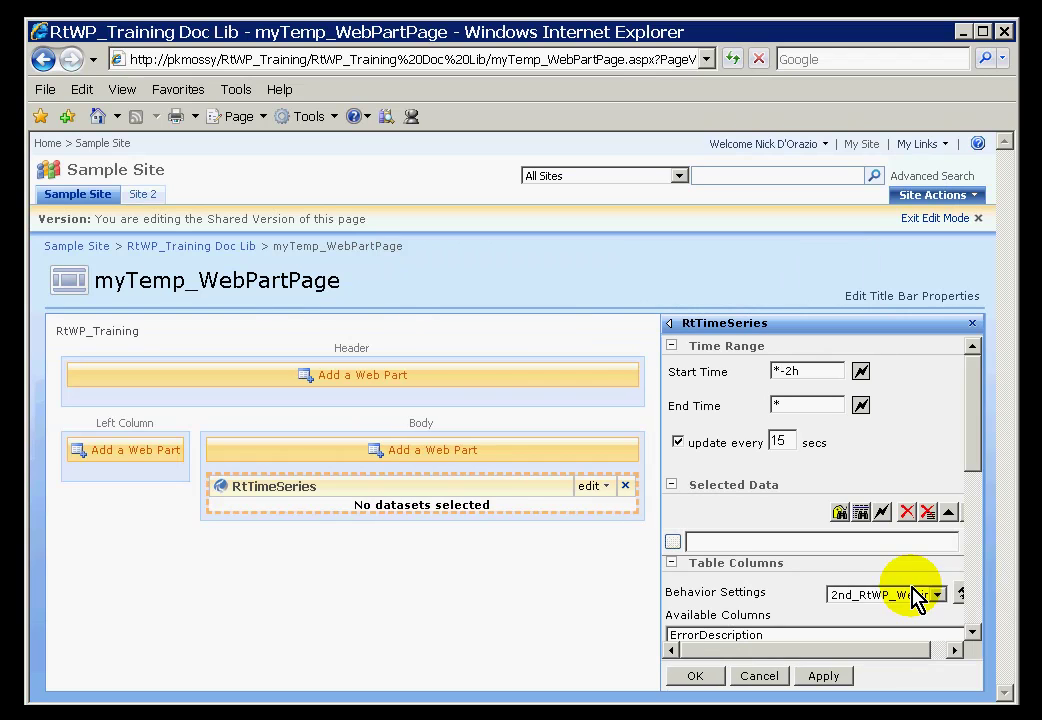
click(930, 655)
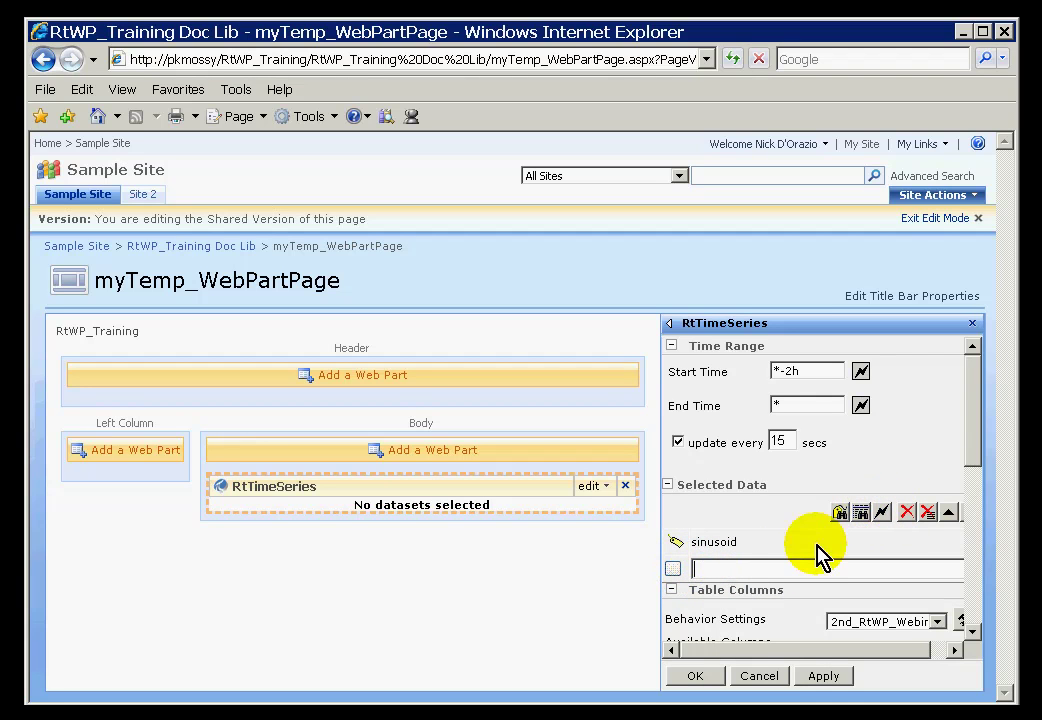
click(769, 566)
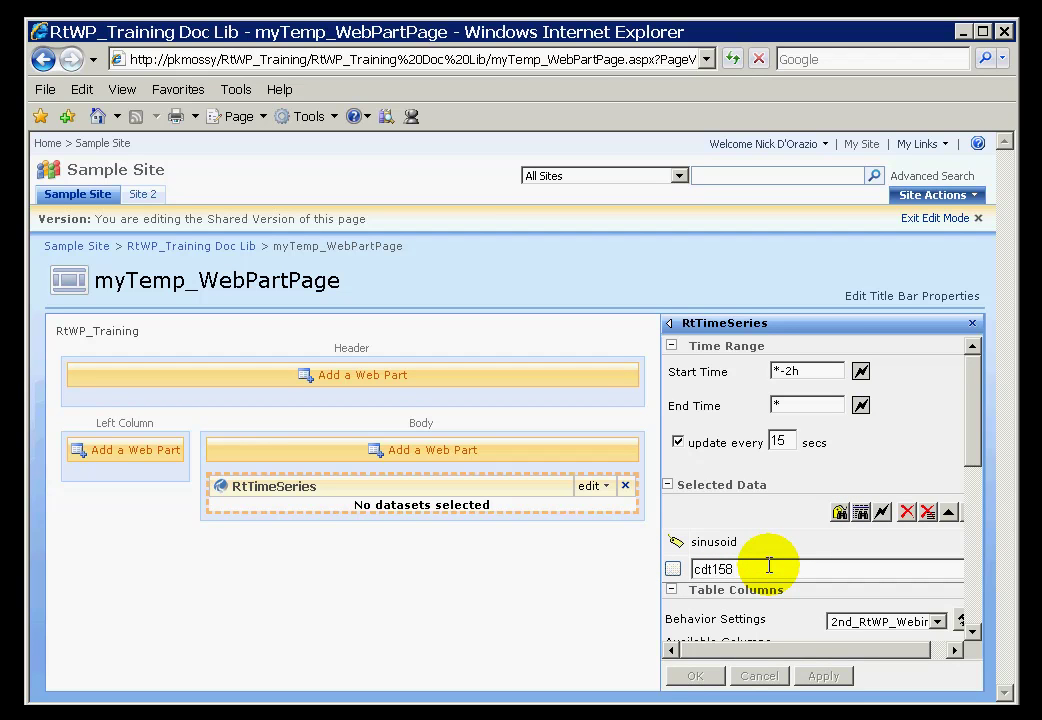
key(Return)
click(727, 540)
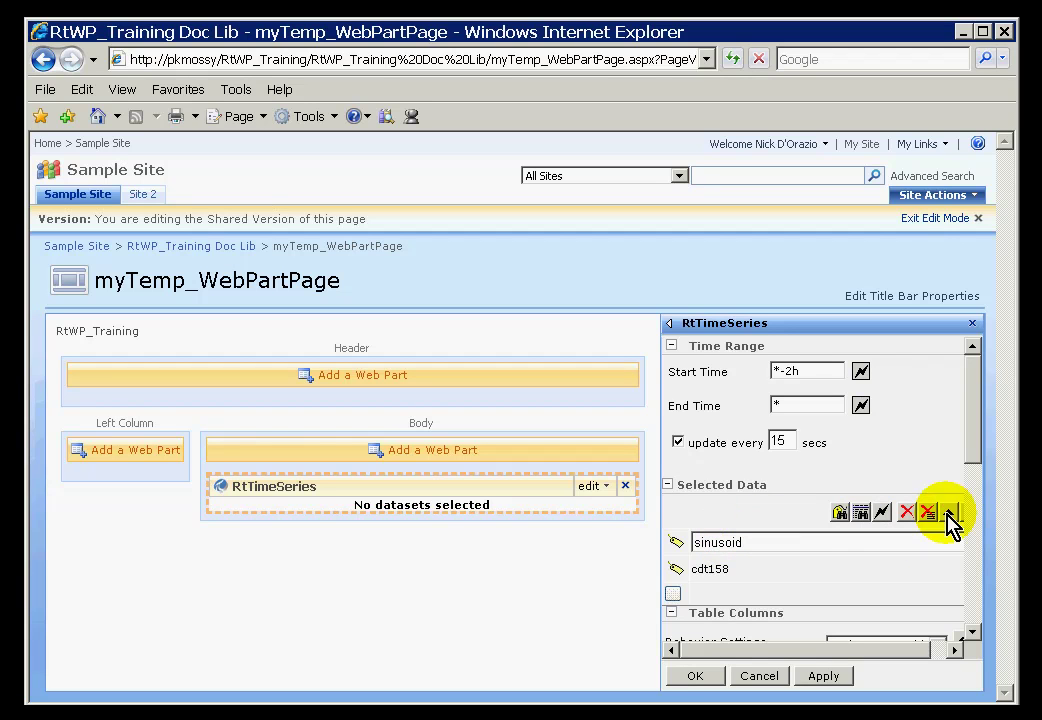
Set the RtTimeSeries start time to *-8h, review the table columns, rows to display and appearance settings, and accept the configuration
click(813, 377)
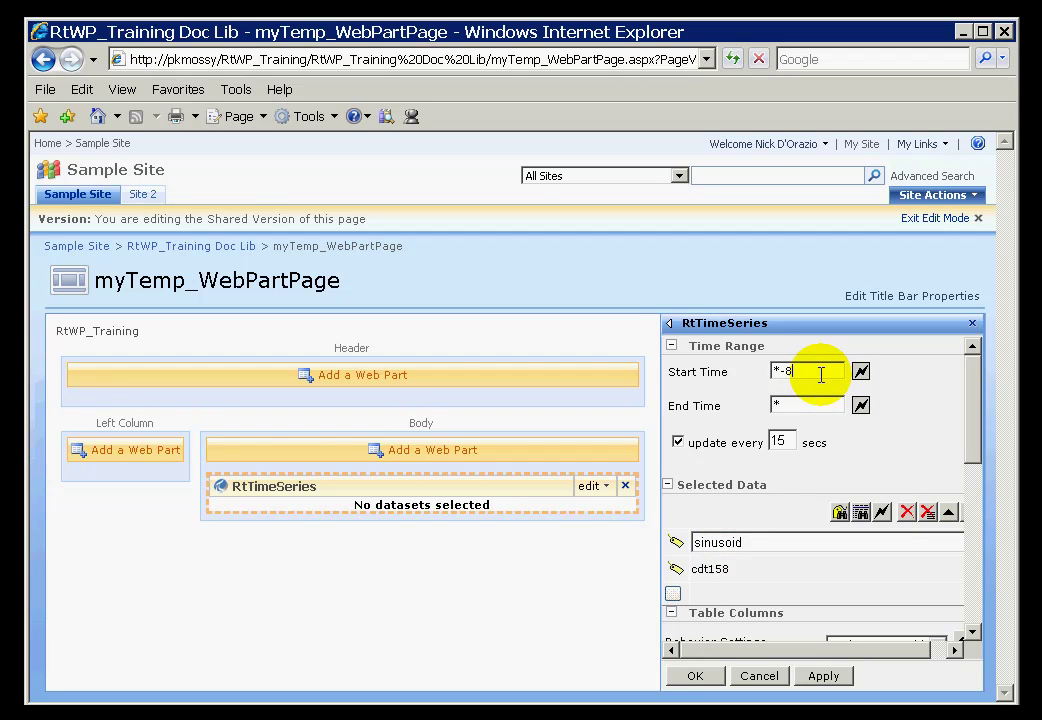
click(975, 566)
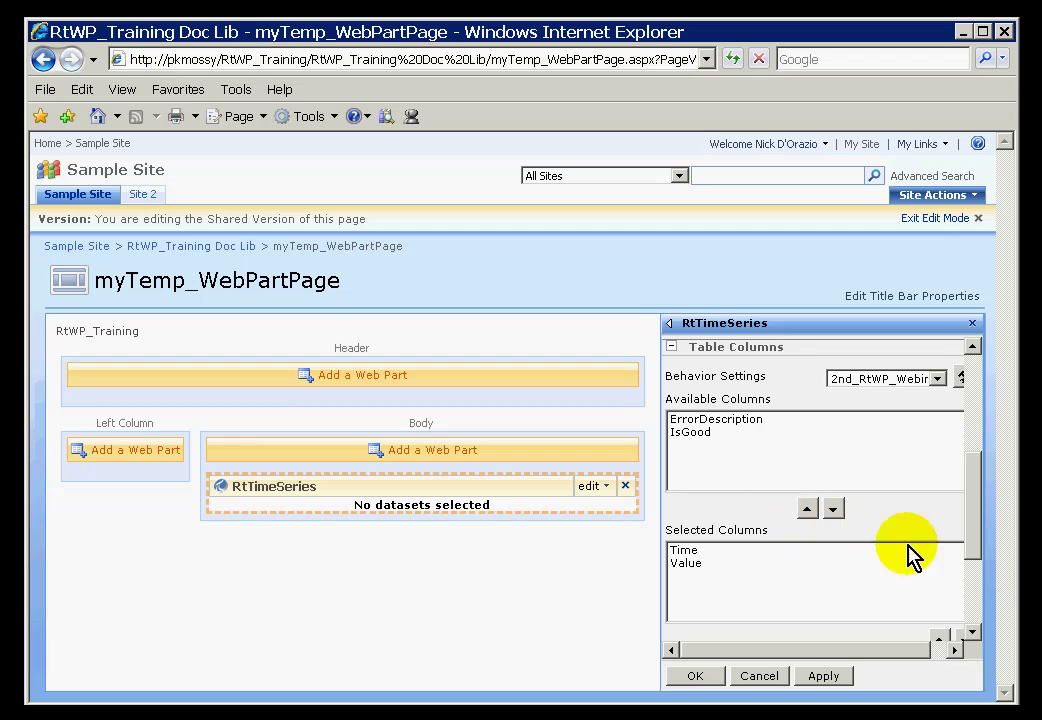
click(975, 604)
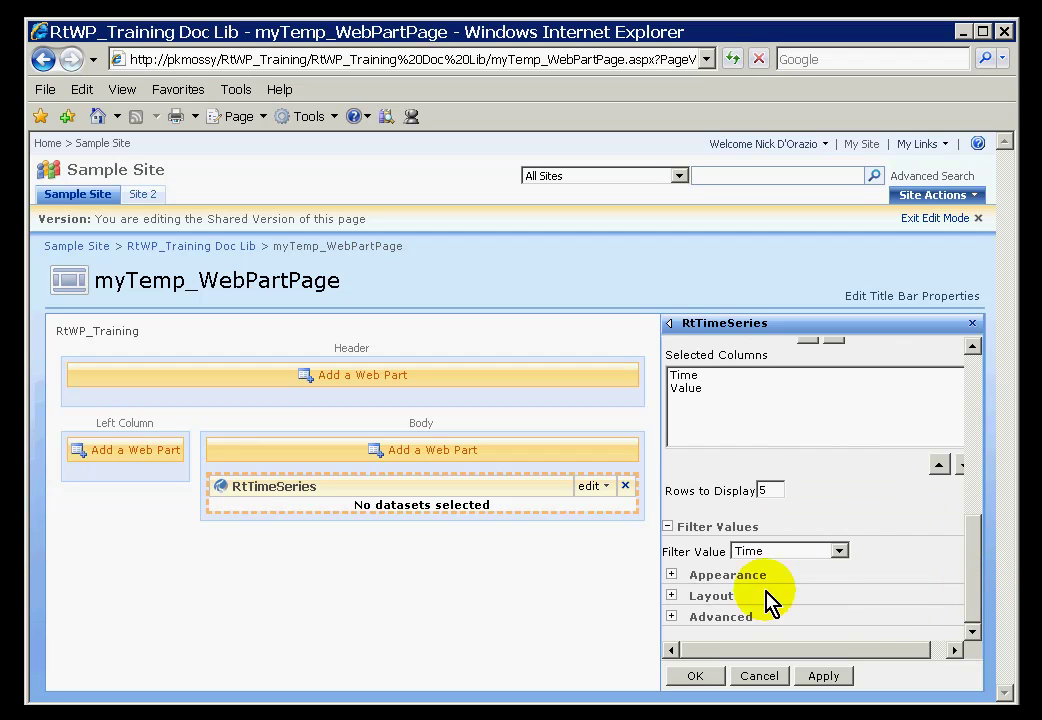
drag(775, 488, 757, 487)
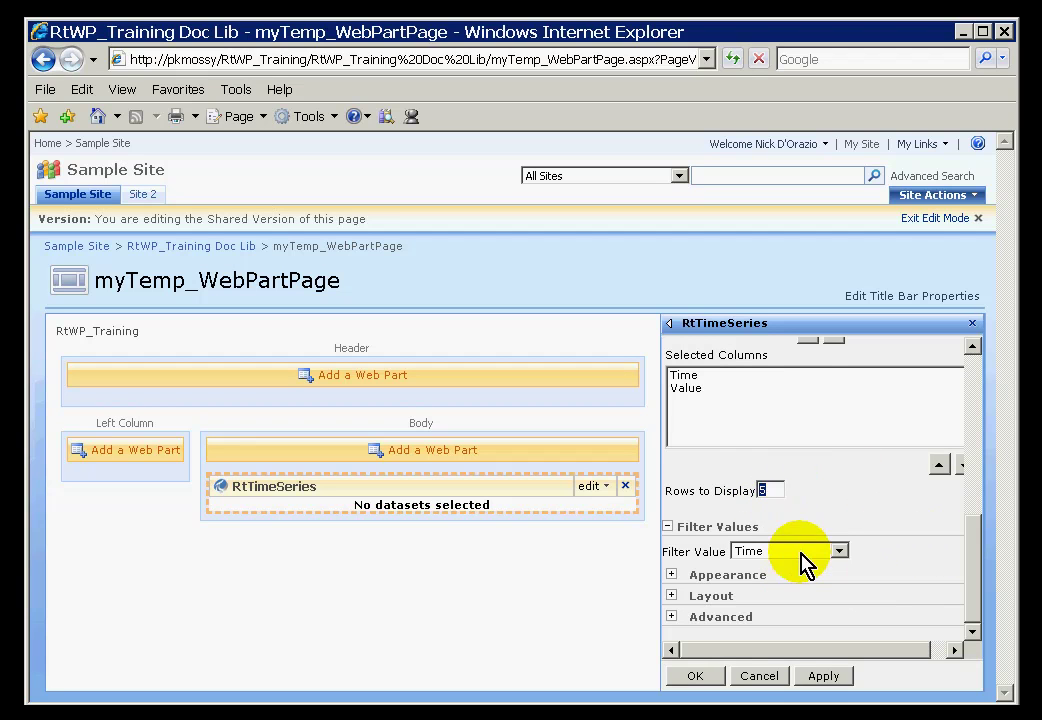
click(671, 576)
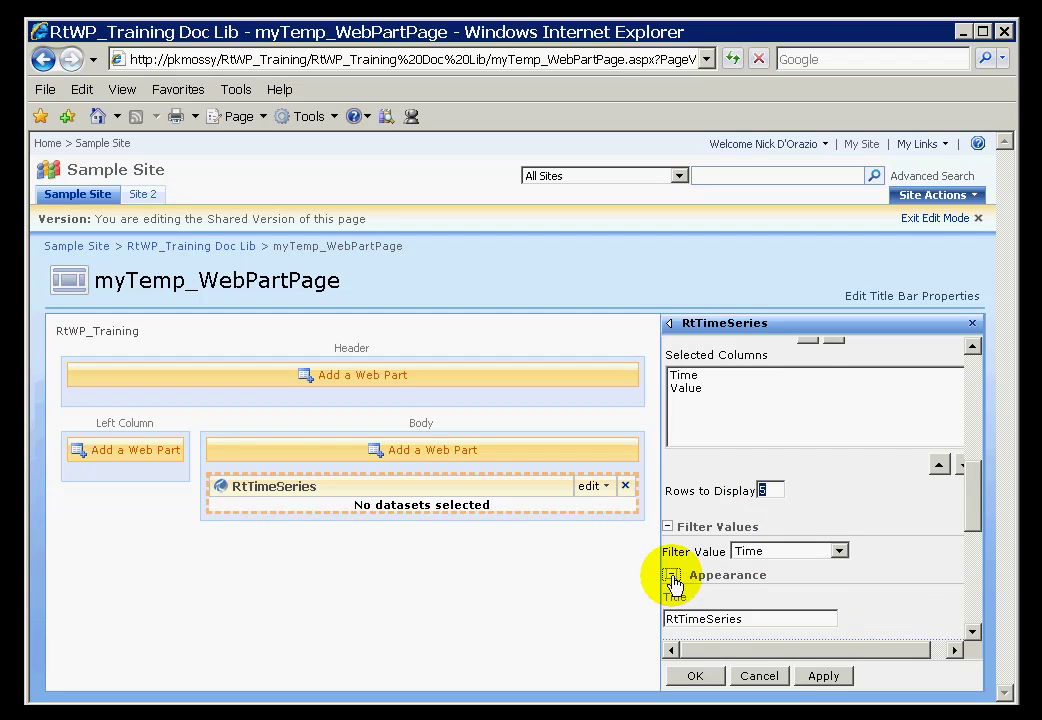
click(671, 577)
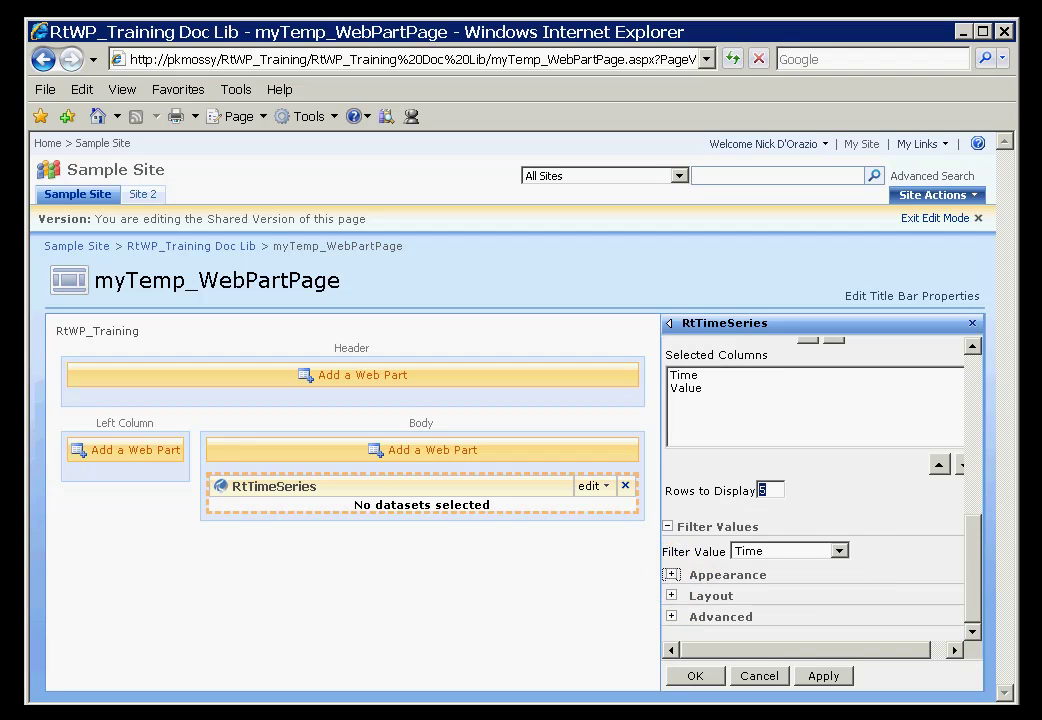
click(978, 577)
click(690, 678)
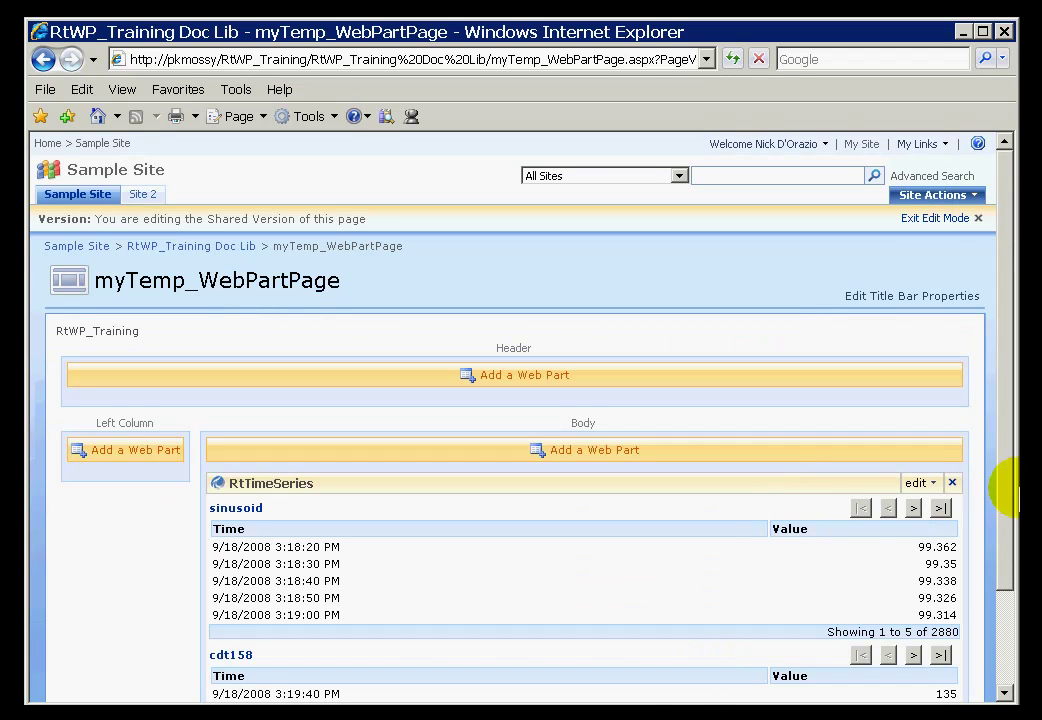
Page forward through the cdt158 rows in the RtTimeSeries web part and check the sinusoid table's row count
drag(1005, 540, 1003, 680)
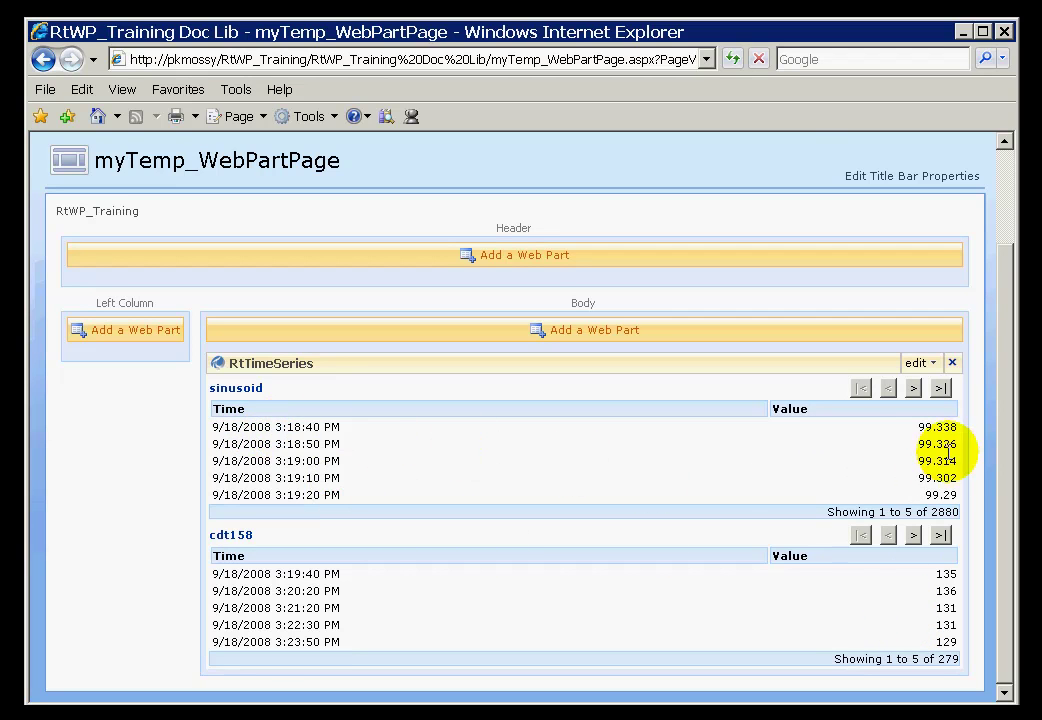
click(913, 536)
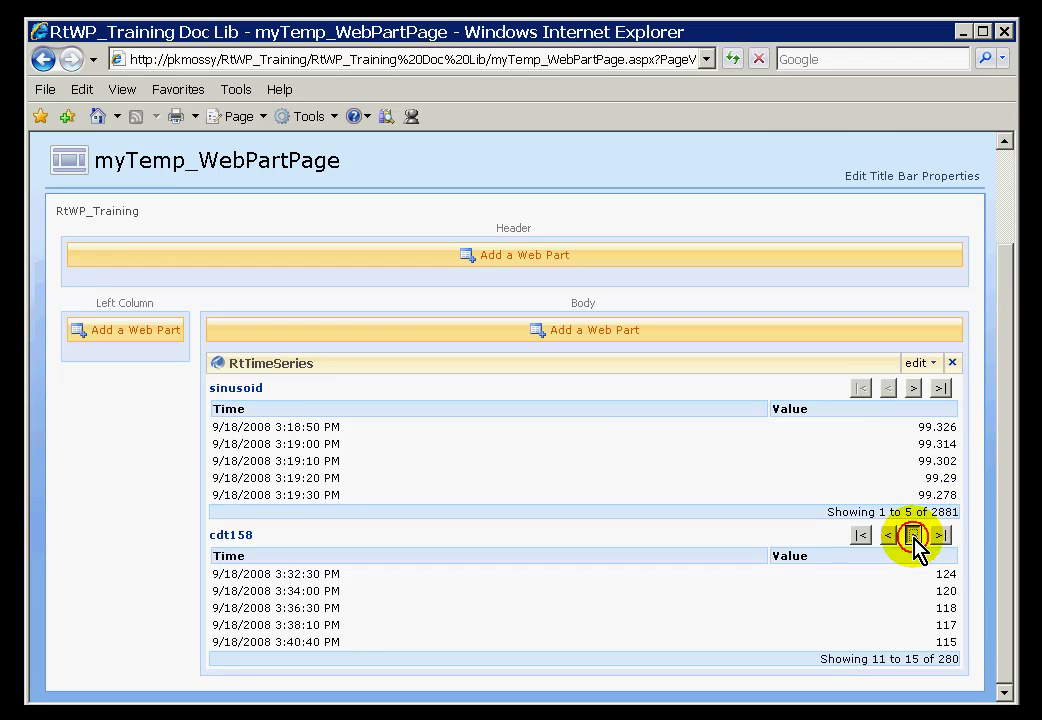
click(913, 536)
double_click(944, 512)
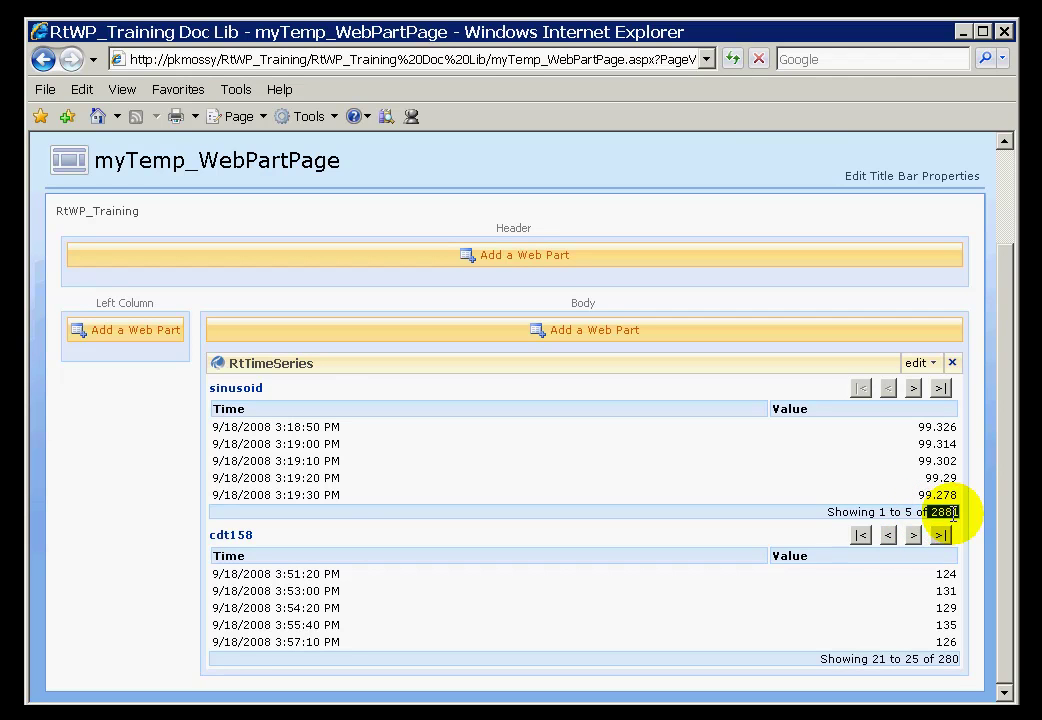
click(913, 536)
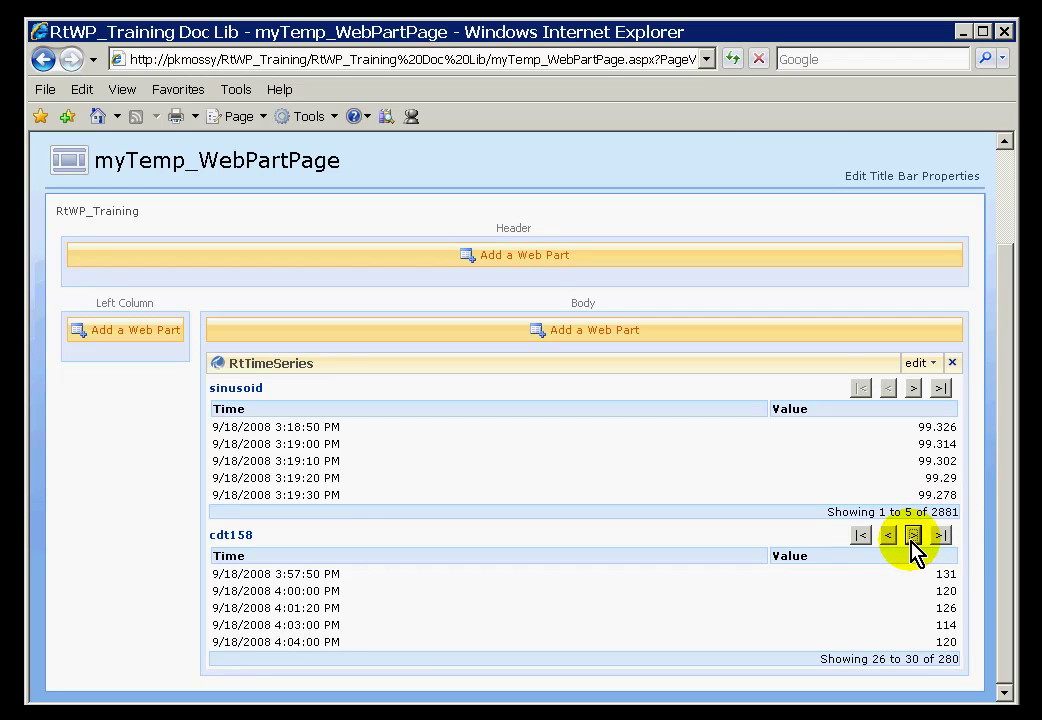
click(913, 536)
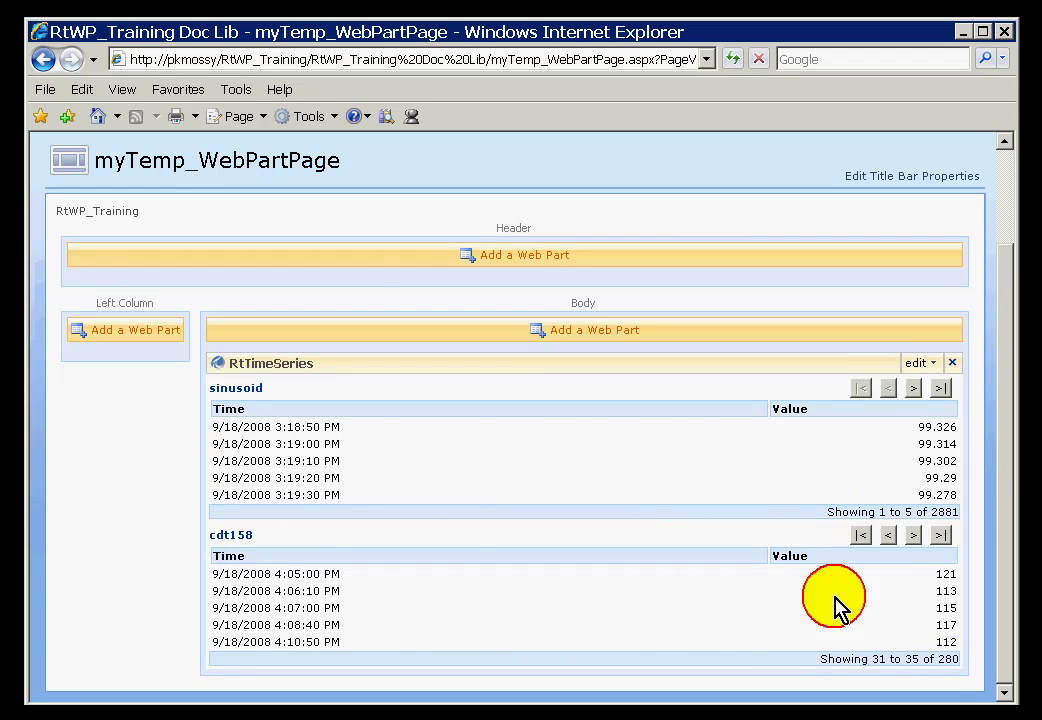
Page forward through the sinusoid rows in the RtTimeSeries web part
click(915, 389)
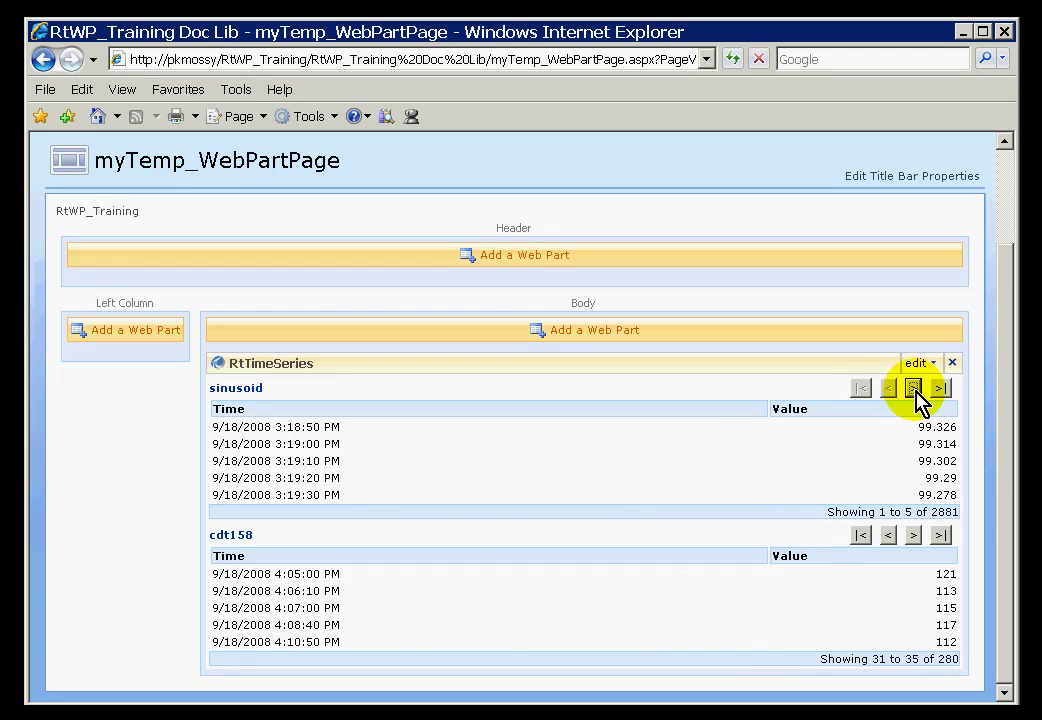
click(914, 389)
click(914, 389)
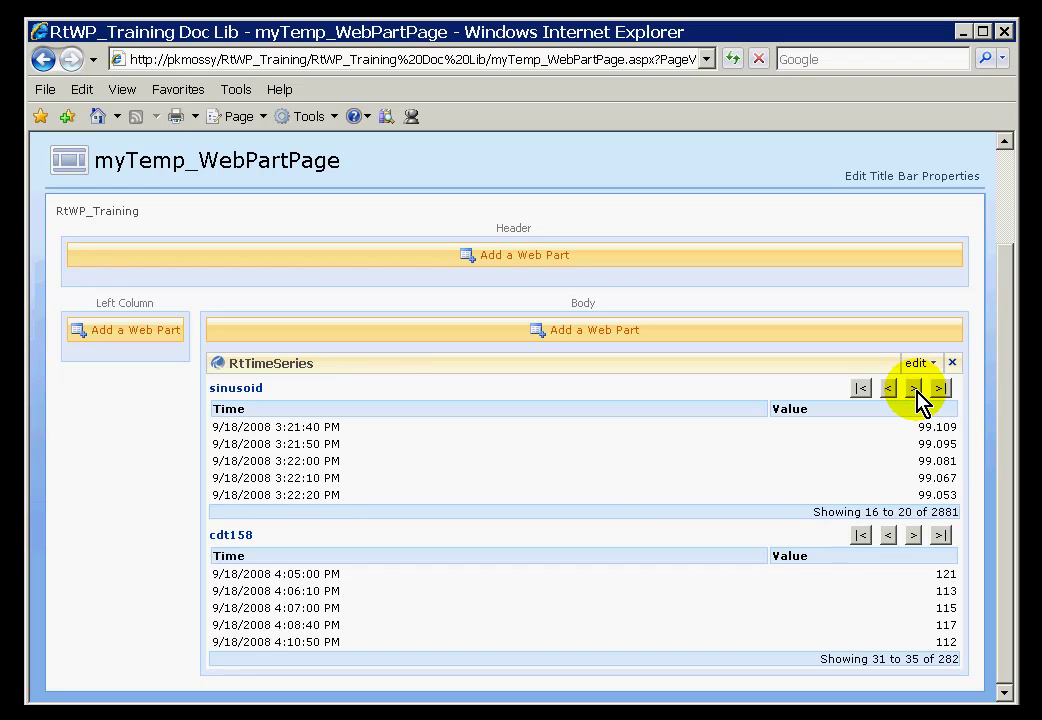
click(914, 389)
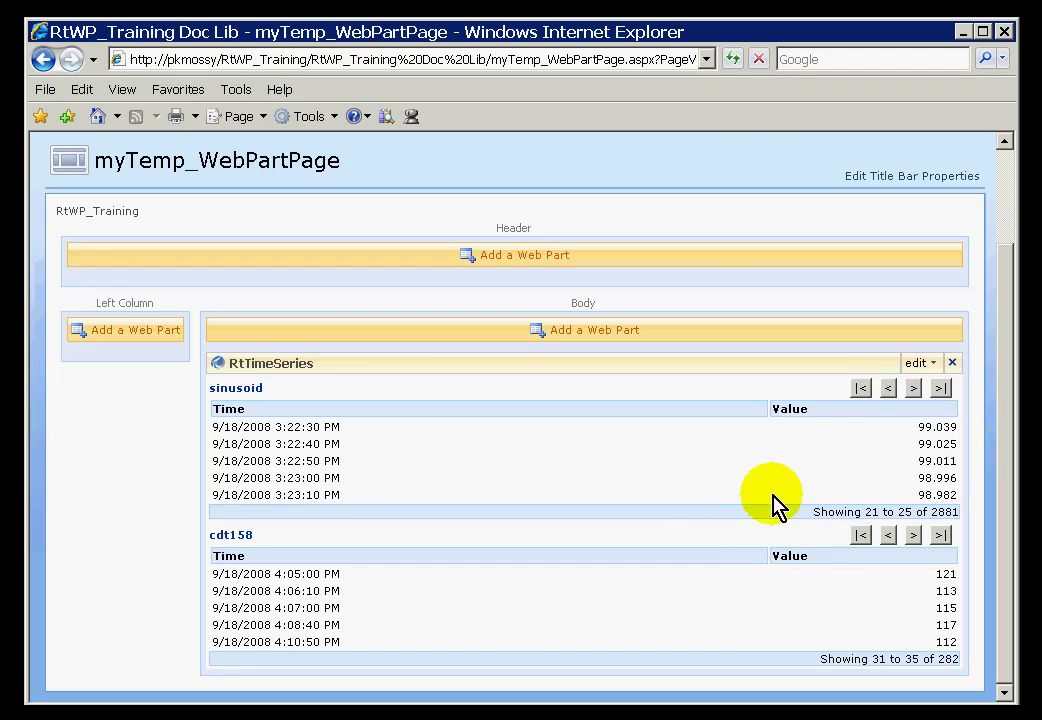
Exit the page's edit mode and open the individual ad hoc trends of sinusoid and cdt158, closing each one
drag(1007, 267, 1012, 161)
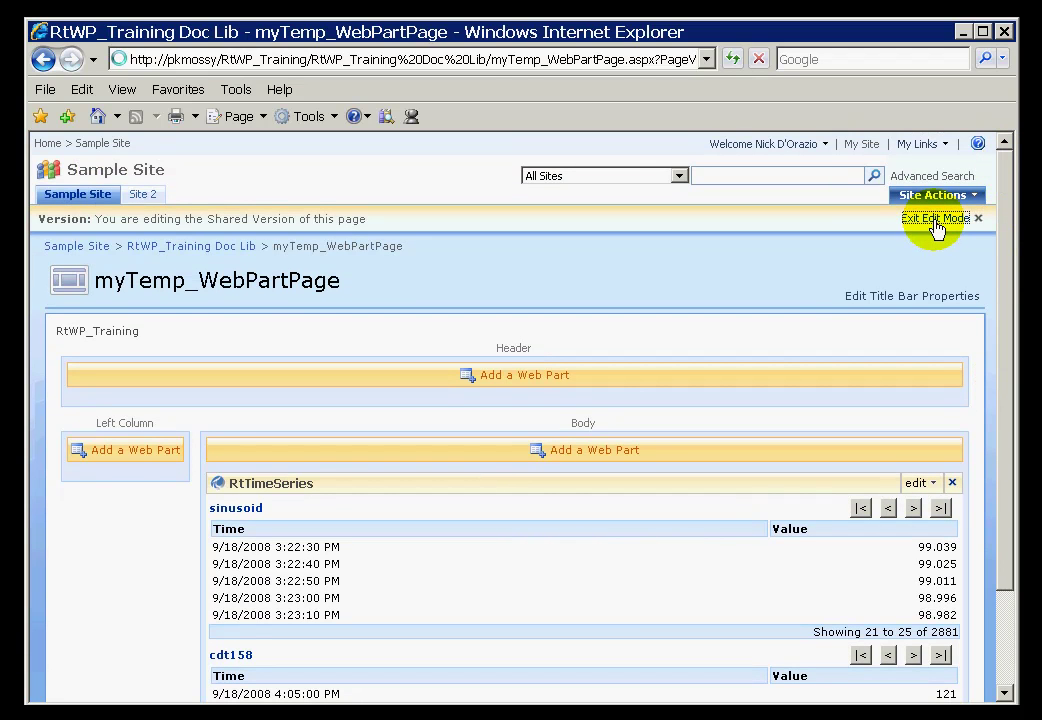
click(935, 220)
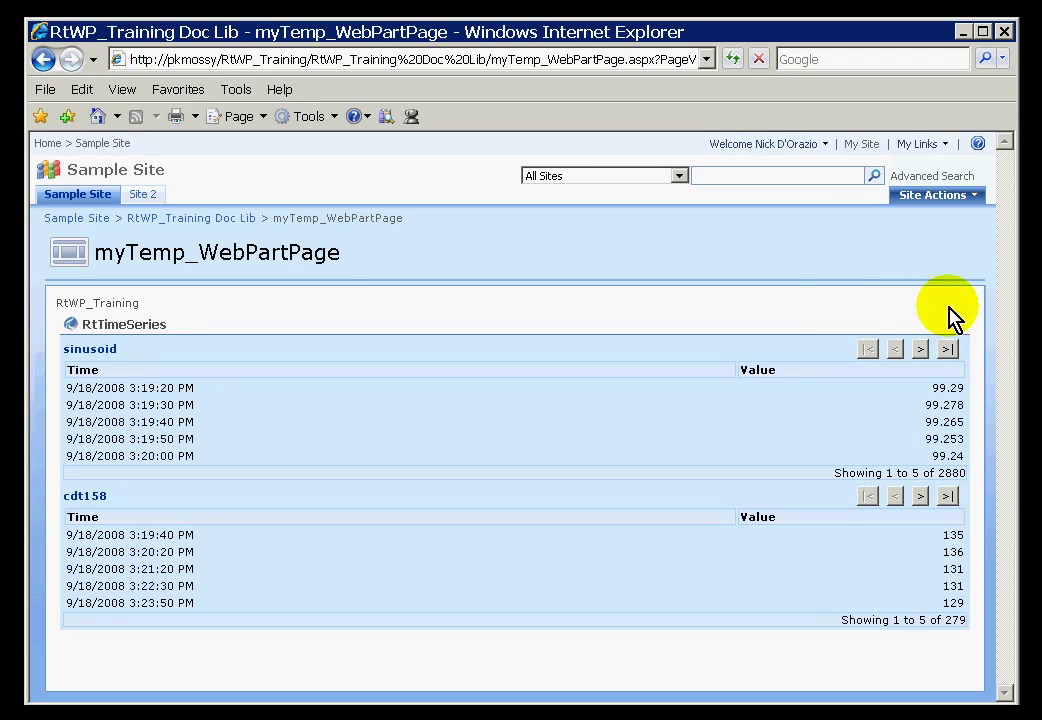
click(91, 353)
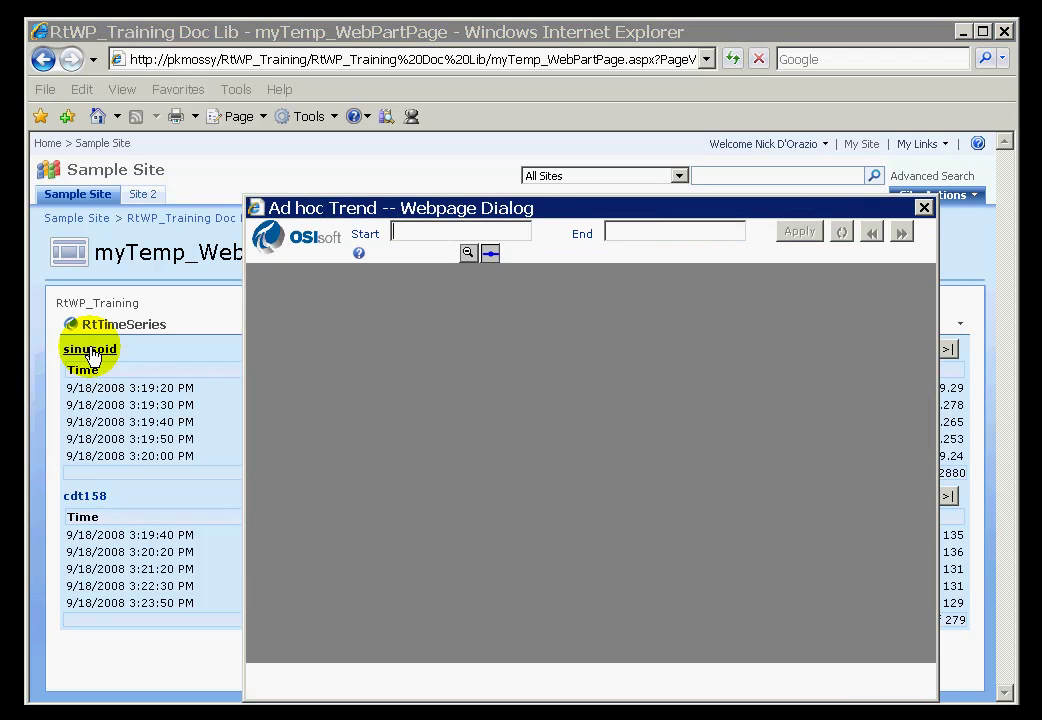
click(924, 207)
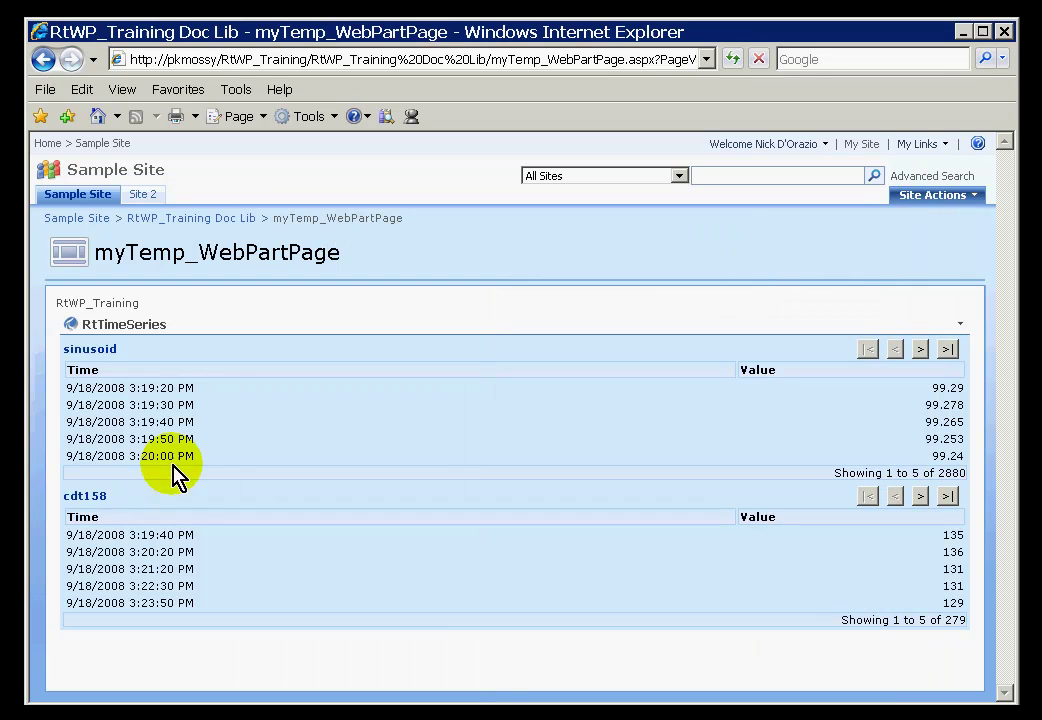
click(88, 495)
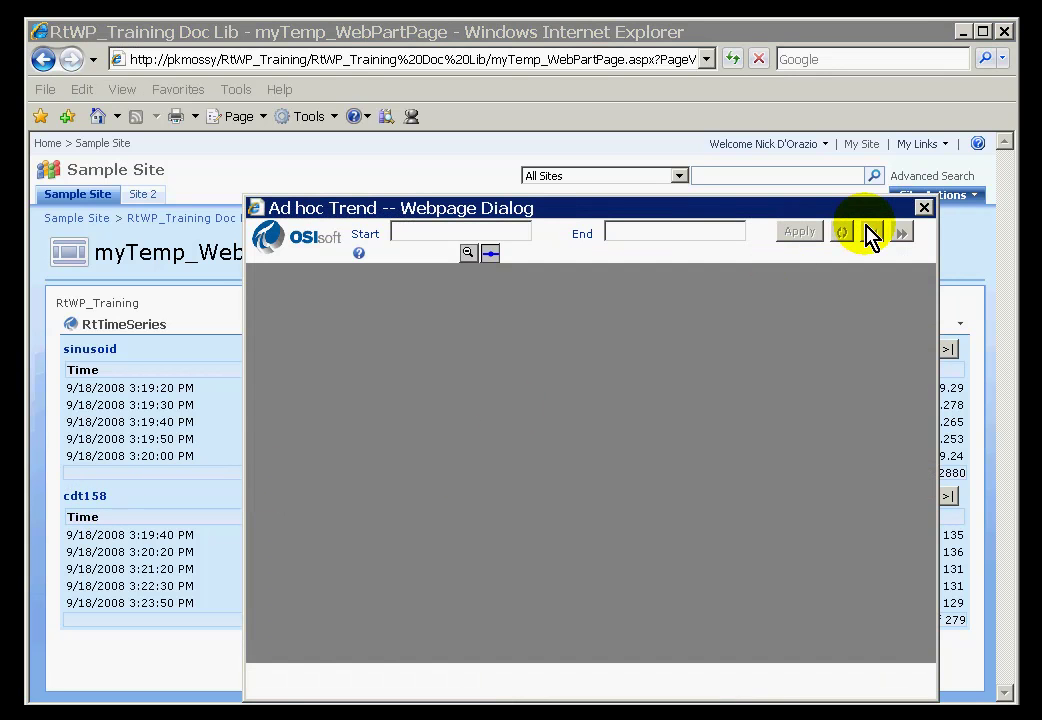
click(924, 207)
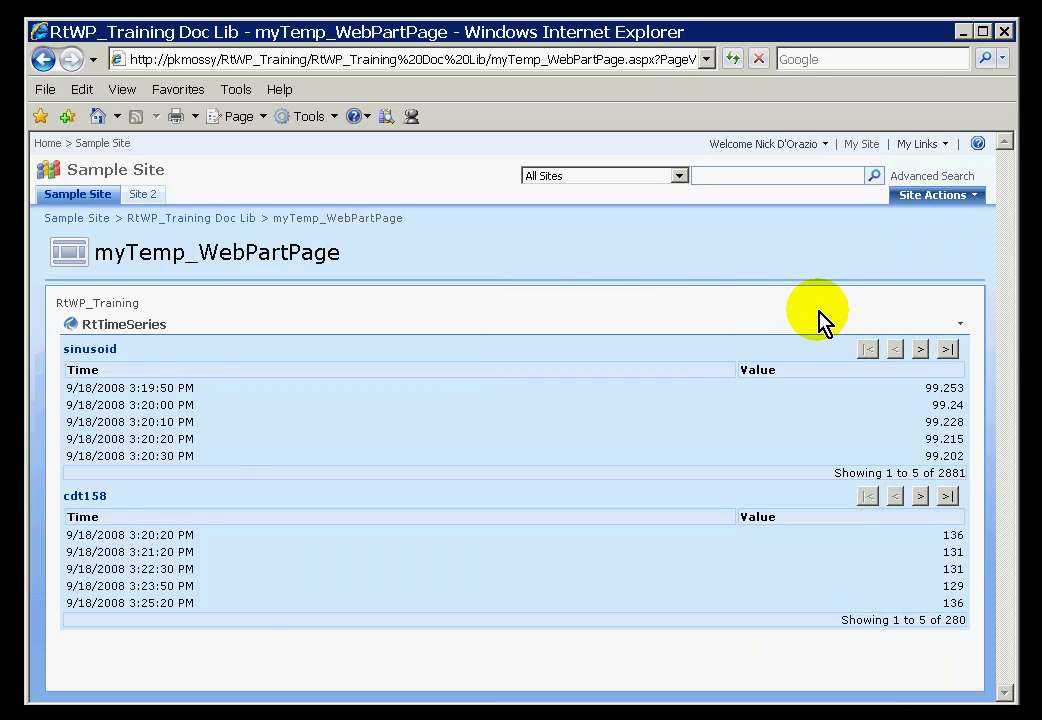
Open the ad hoc trend for the whole RtTimeSeries web part and zoom in on a span of about 2.41 hours
click(958, 324)
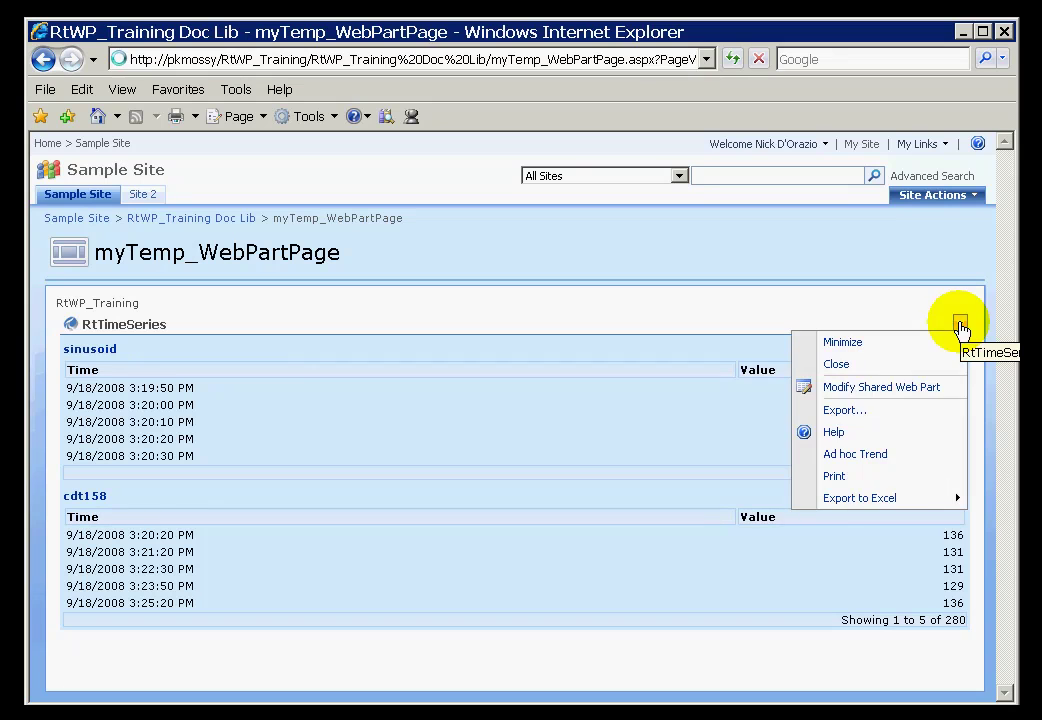
click(855, 455)
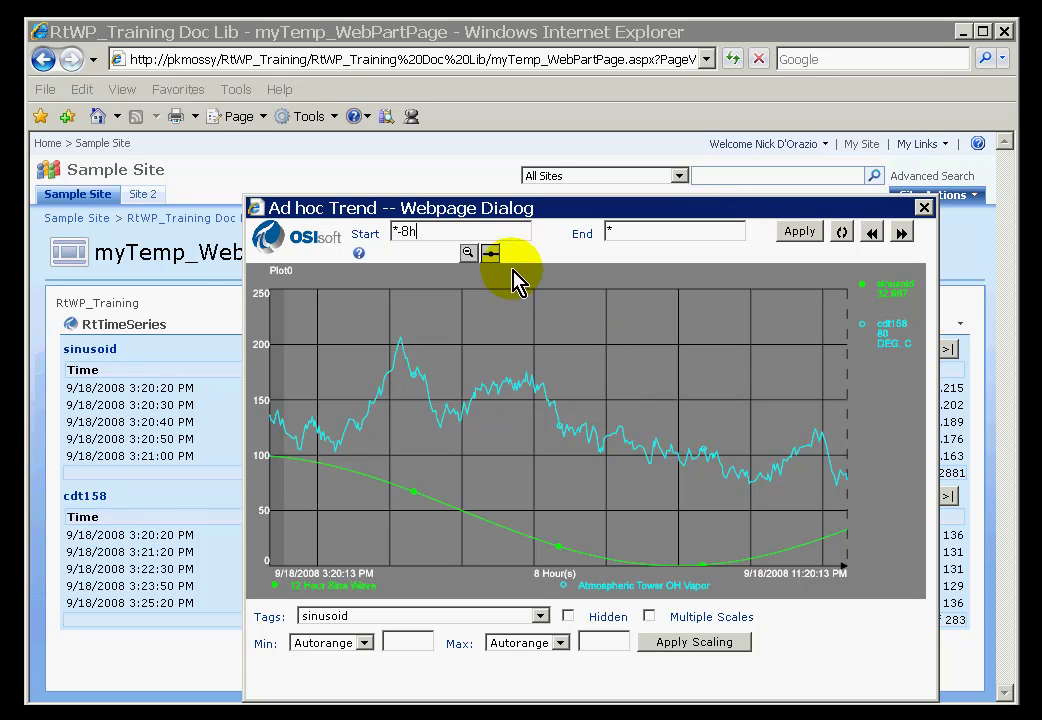
drag(349, 316, 532, 554)
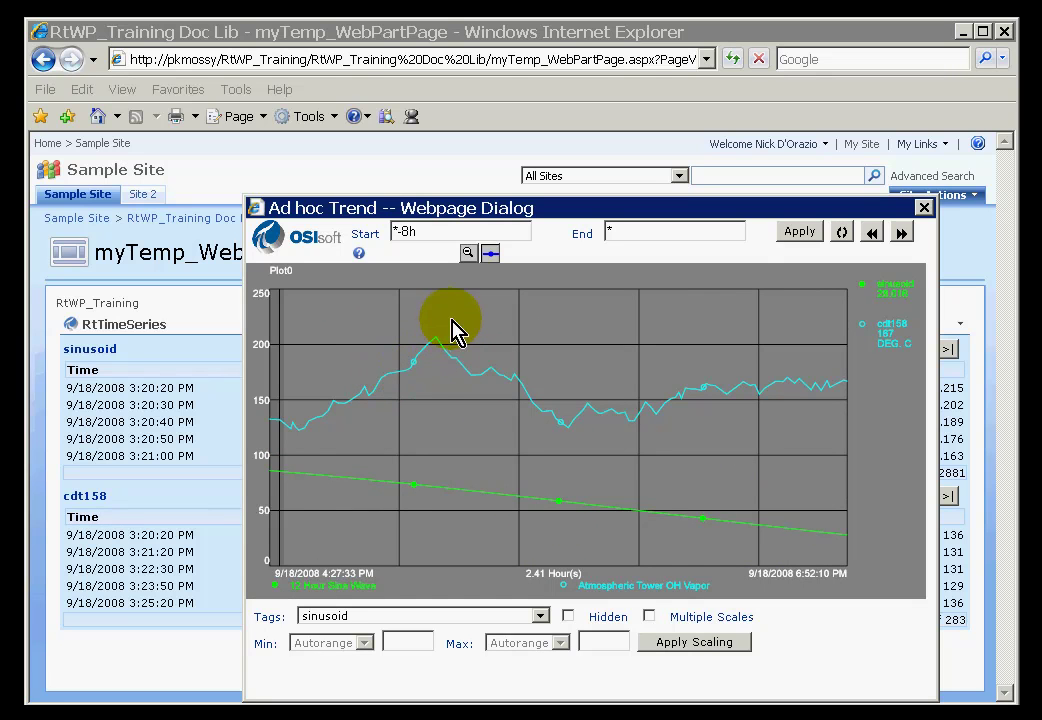
Show the data point markers on the trend and inspect individual points on the sinusoid and cdt158 traces
click(490, 256)
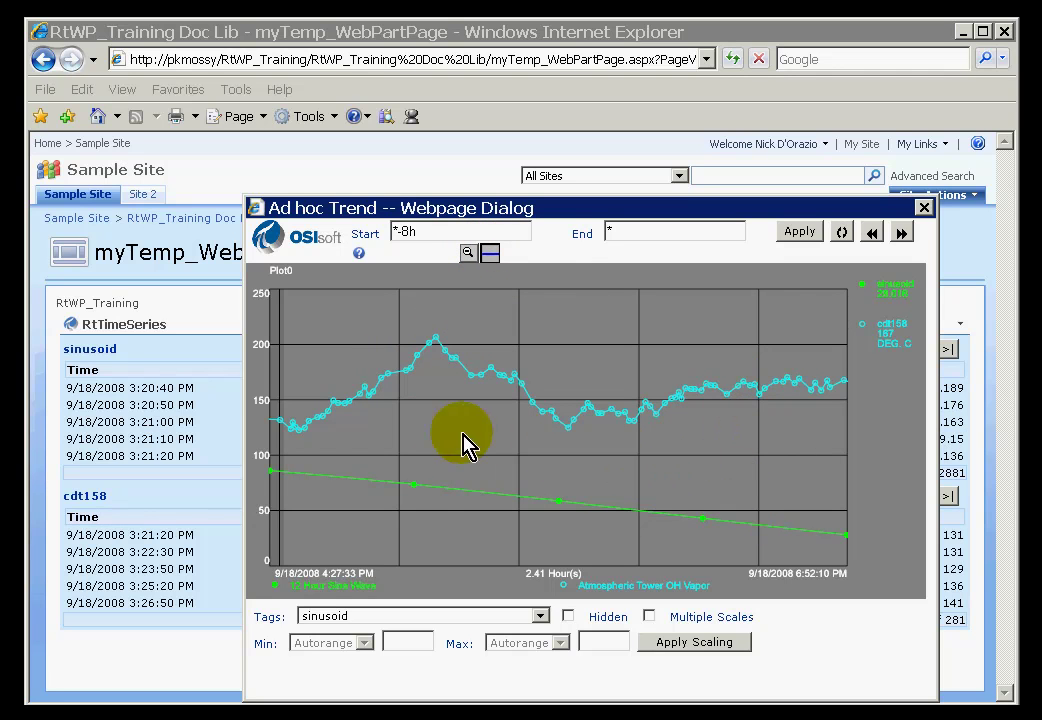
mouse_move(430, 490)
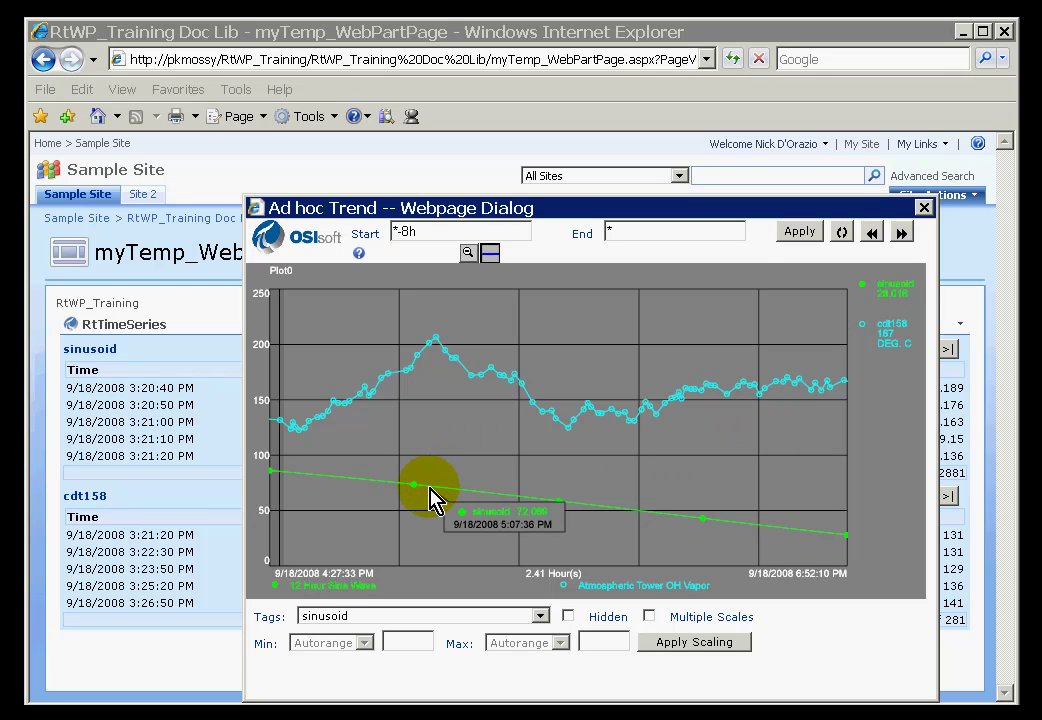
mouse_move(651, 414)
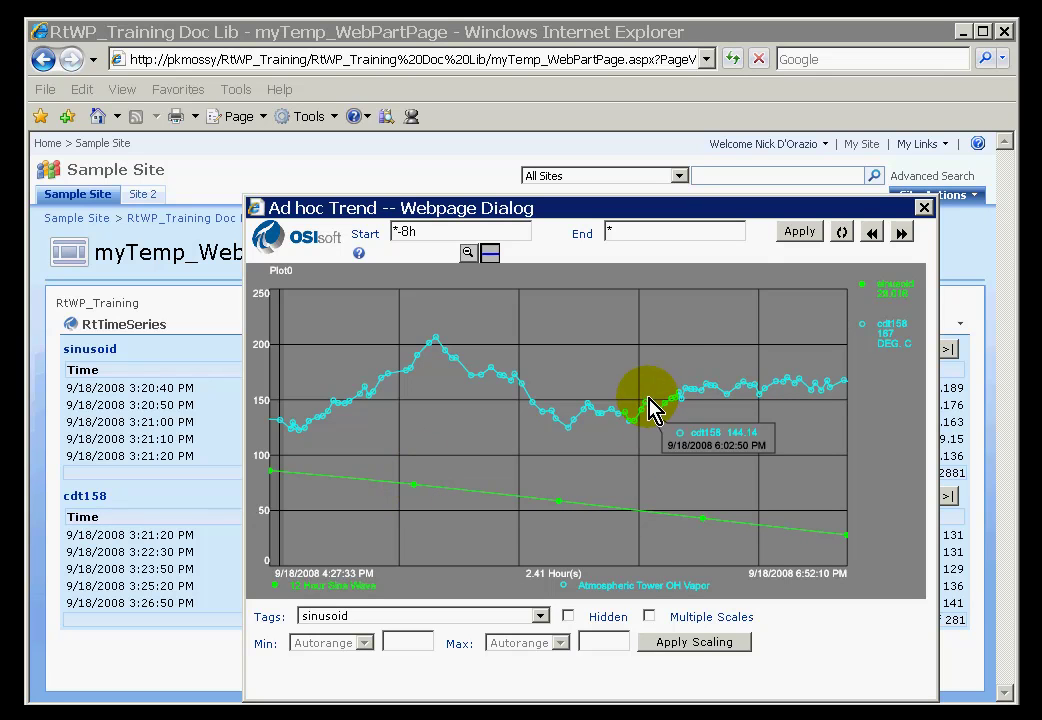
click(469, 255)
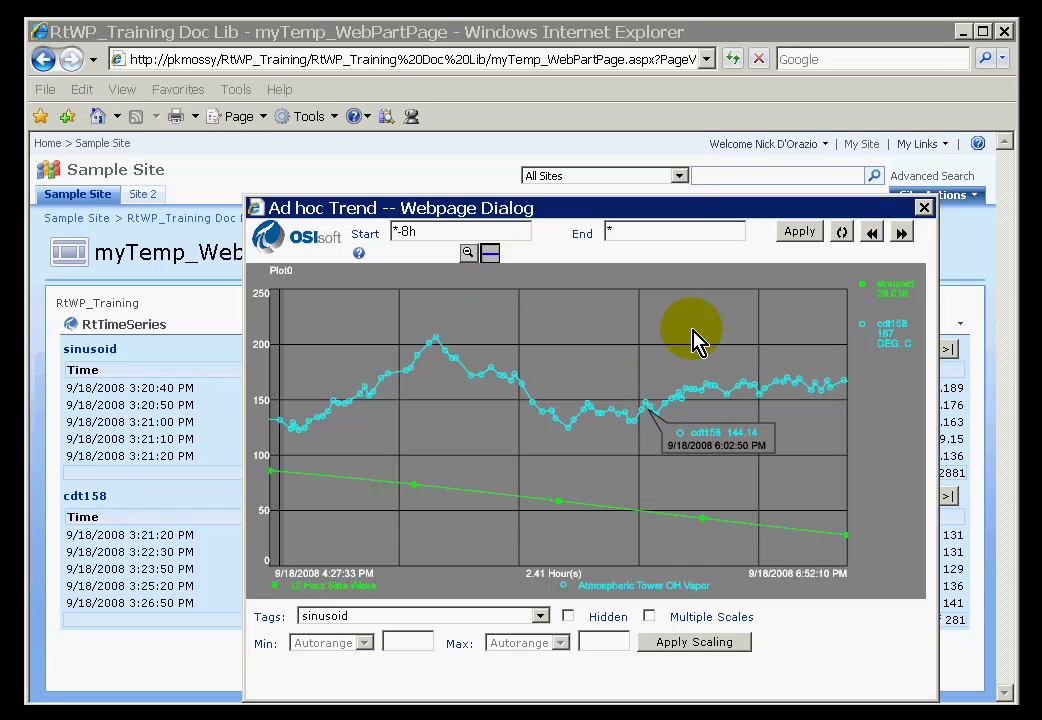